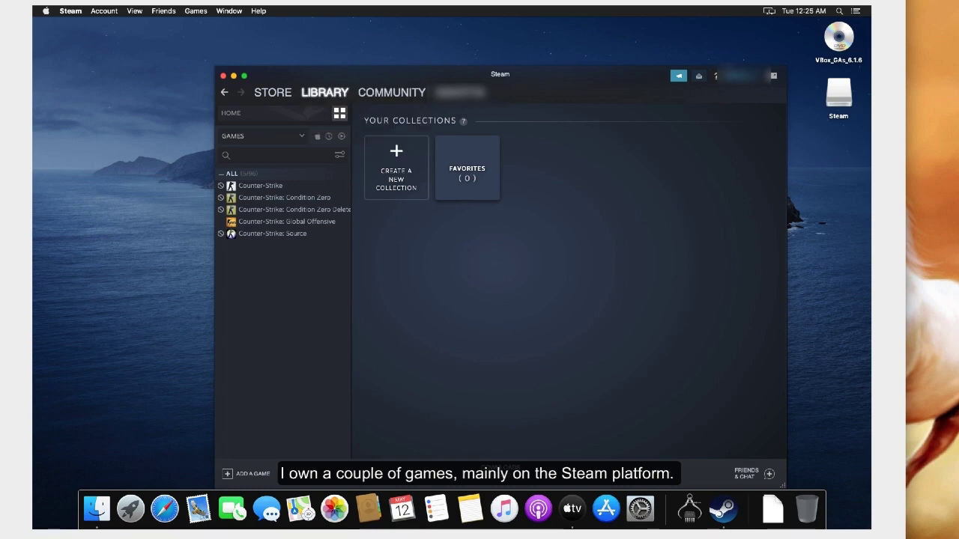
# - Check the 32-bit compatibility warning in the Steam game list and view the Counter-Strike game page
pyautogui.moveTo(219, 189)
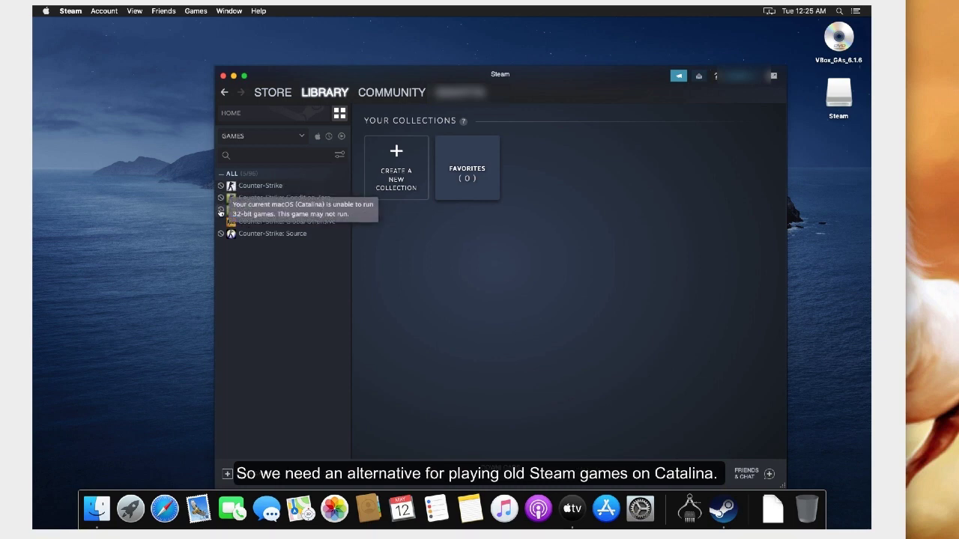
pyautogui.click(297, 185)
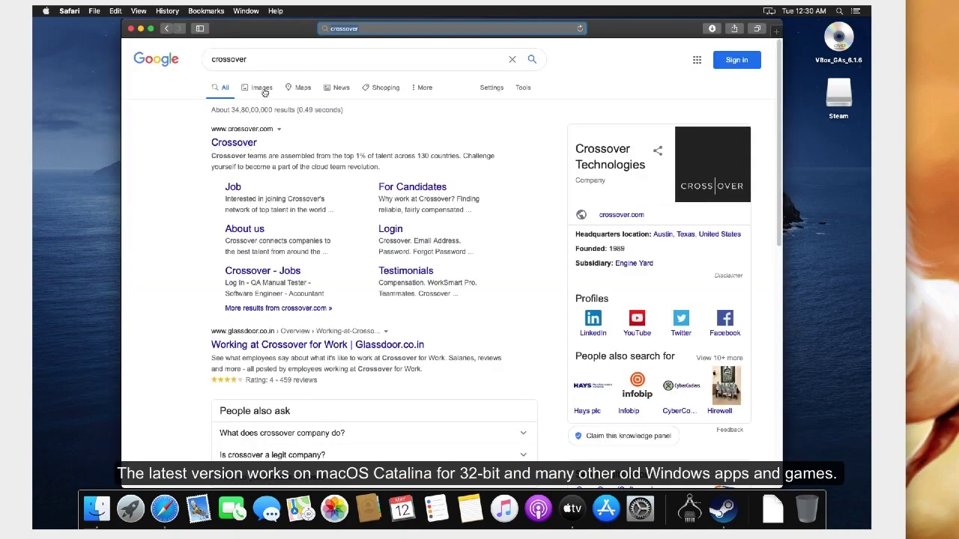
# - Search Google for "crossover for mac"
pyautogui.click(272, 60)
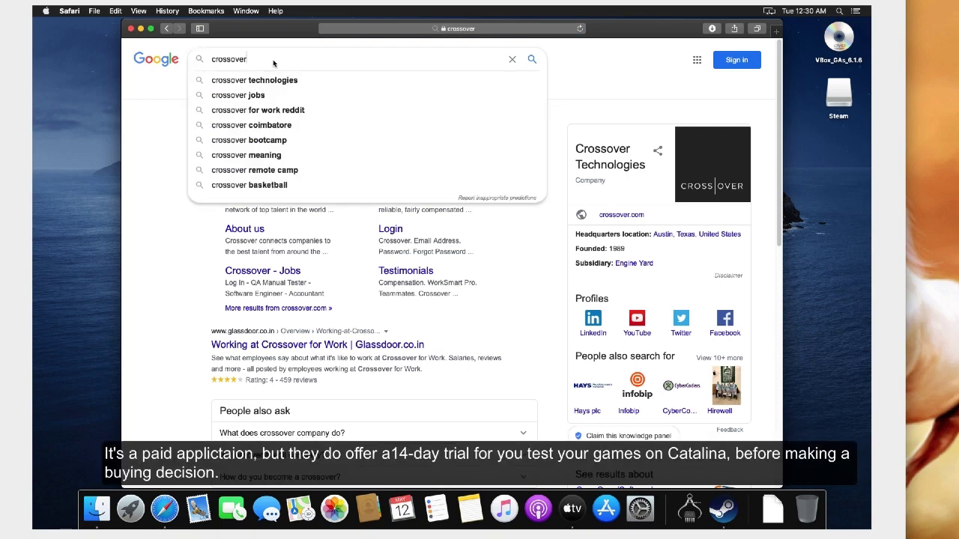
pyautogui.write('for mac')
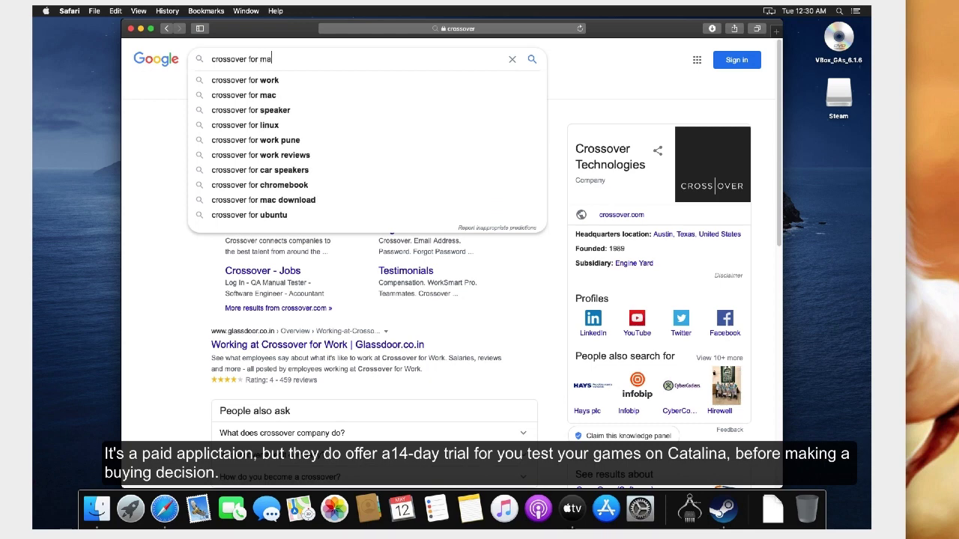
pyautogui.press('Return')
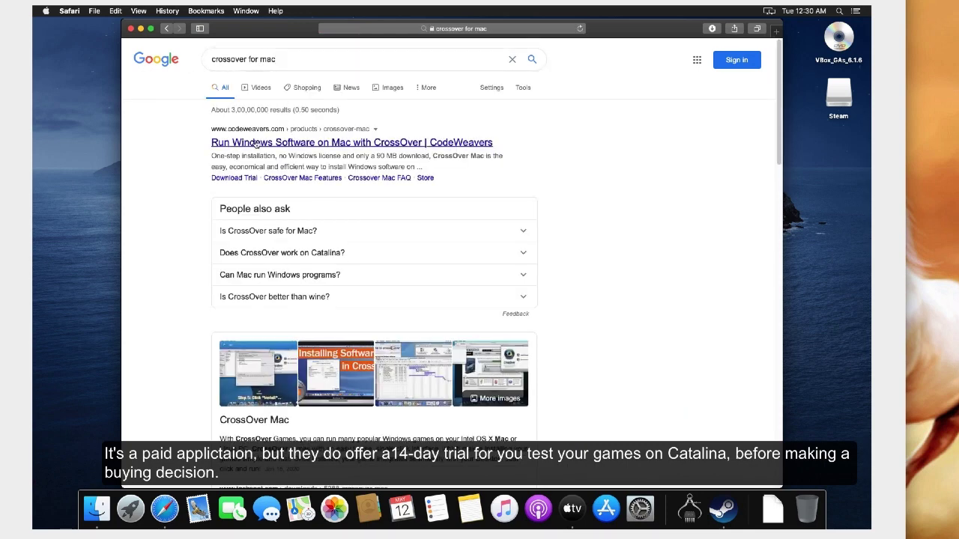
# - Open the CodeWeavers CrossOver Mac result and examine the licence prices in its store
pyautogui.click(255, 142)
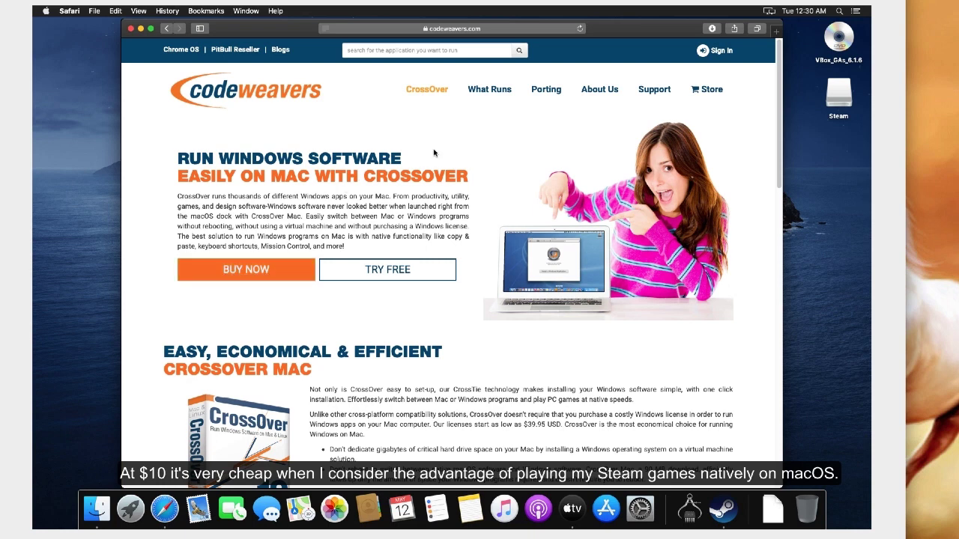
pyautogui.click(711, 89)
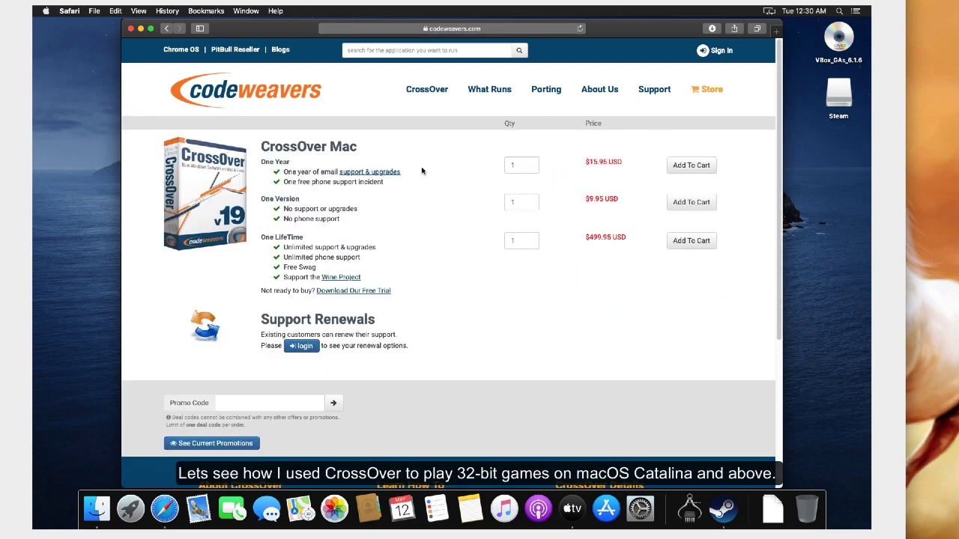
pyautogui.moveTo(619, 202); pyautogui.dragTo(583, 200)
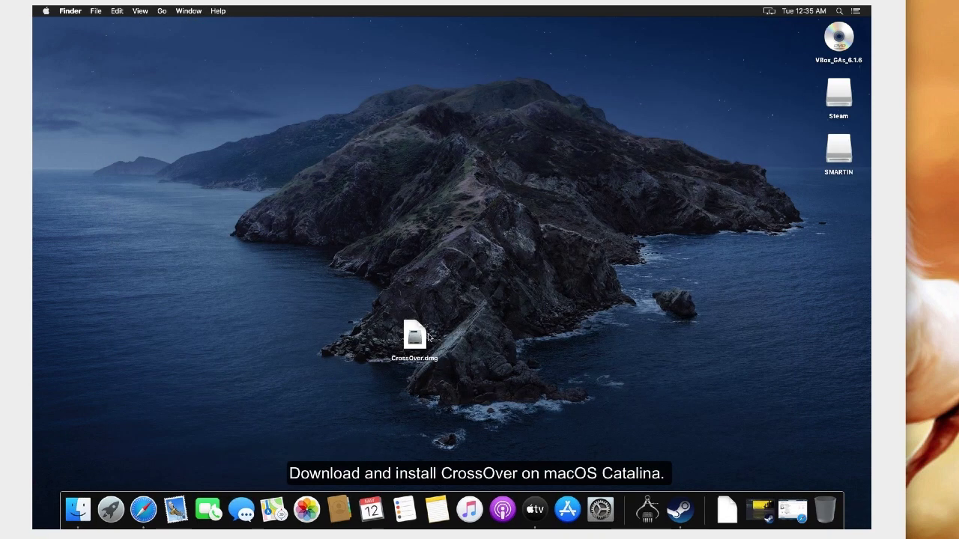
# - Move the CrossOver.dmg file upward to the middle of the desktop and deselect it
pyautogui.moveTo(428, 337); pyautogui.dragTo(457, 218)
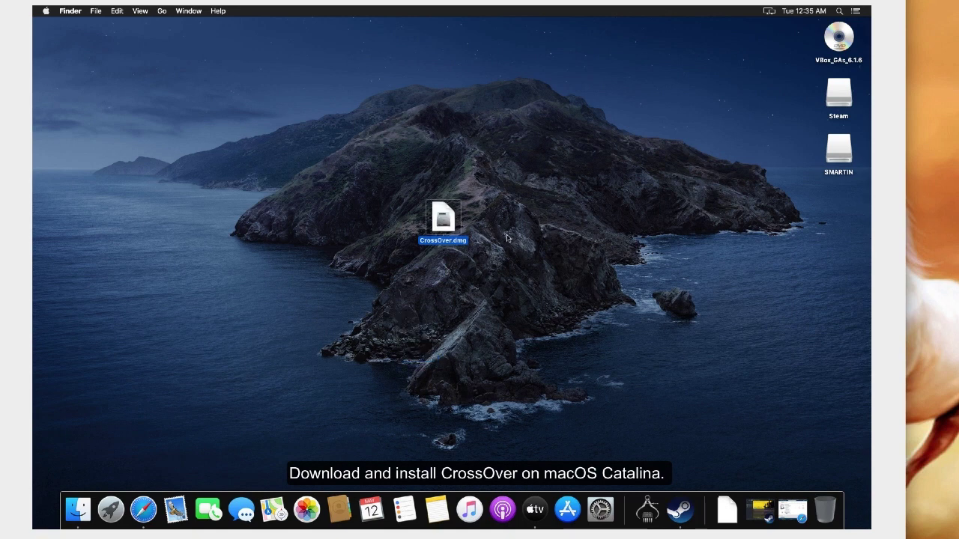
pyautogui.click(500, 202)
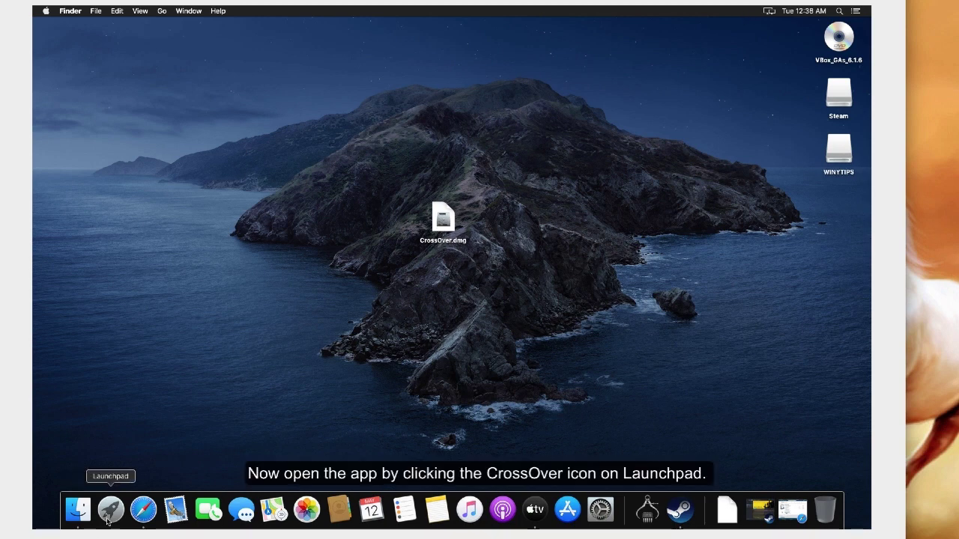
# - Launch CrossOver, then restore the minimised Steam window and close it
pyautogui.click(109, 517)
pyautogui.click(149, 412)
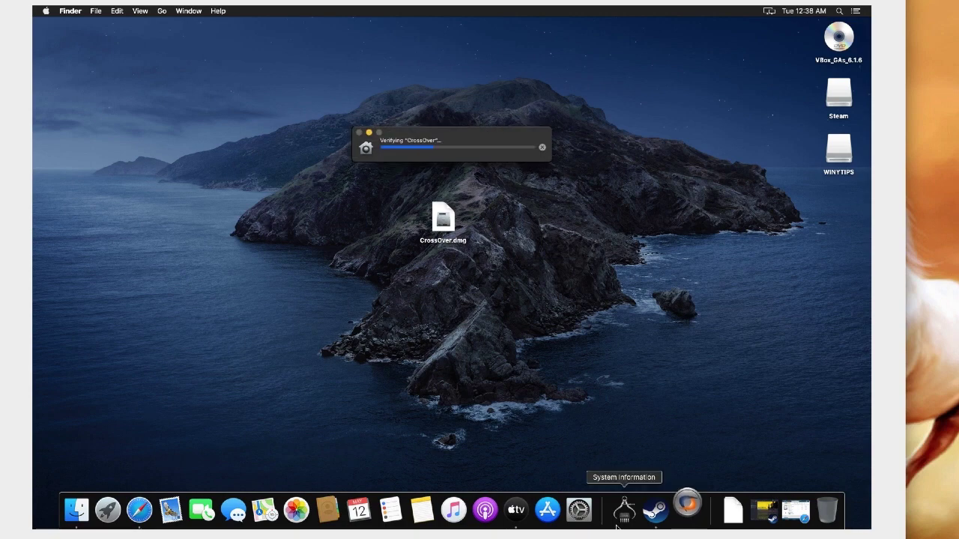
pyautogui.click(764, 510)
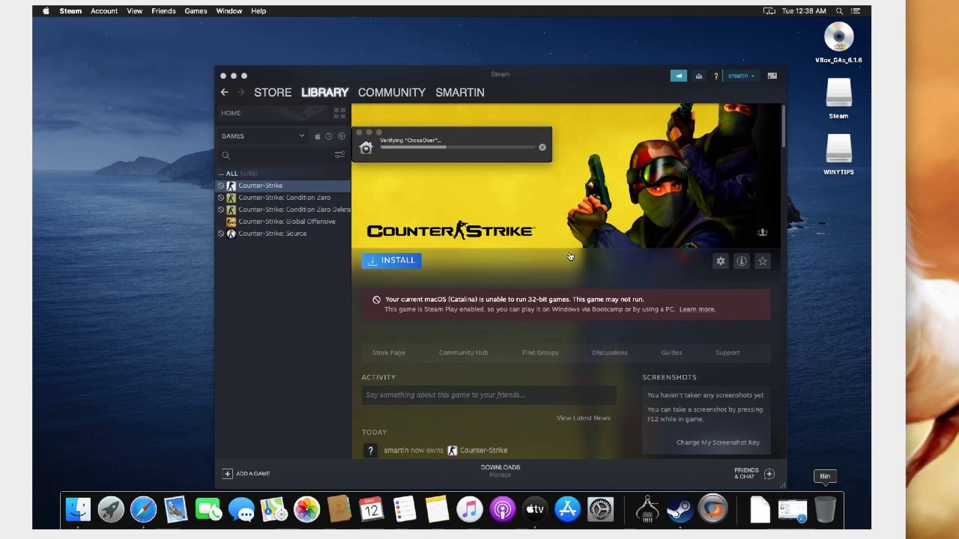
pyautogui.click(223, 76)
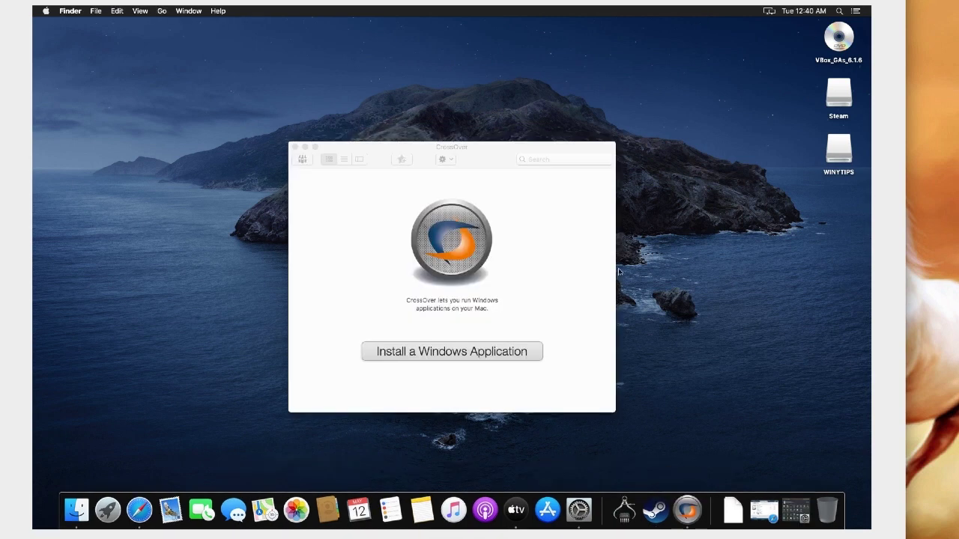
# - Start installing a Windows application in CrossOver and allow it to access files on the removable volume
pyautogui.click(397, 353)
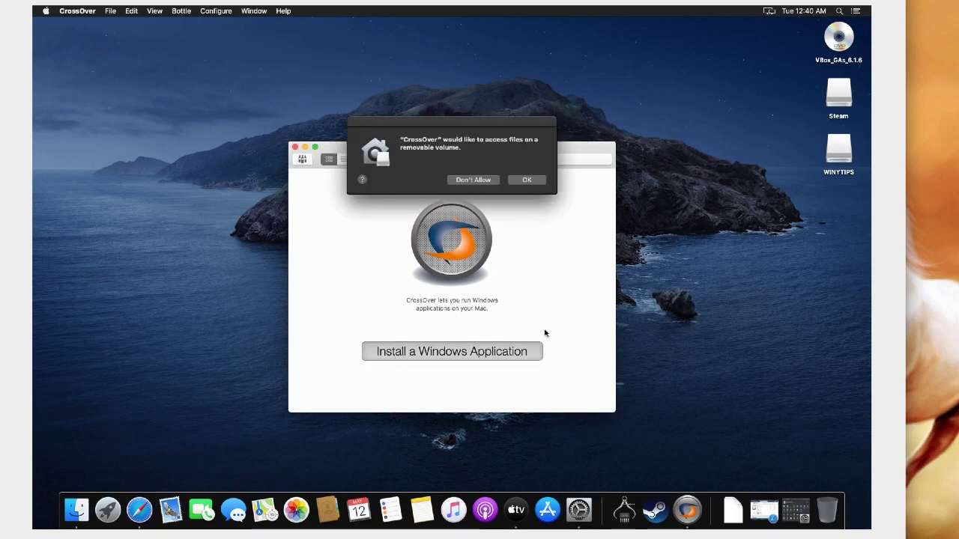
pyautogui.click(527, 181)
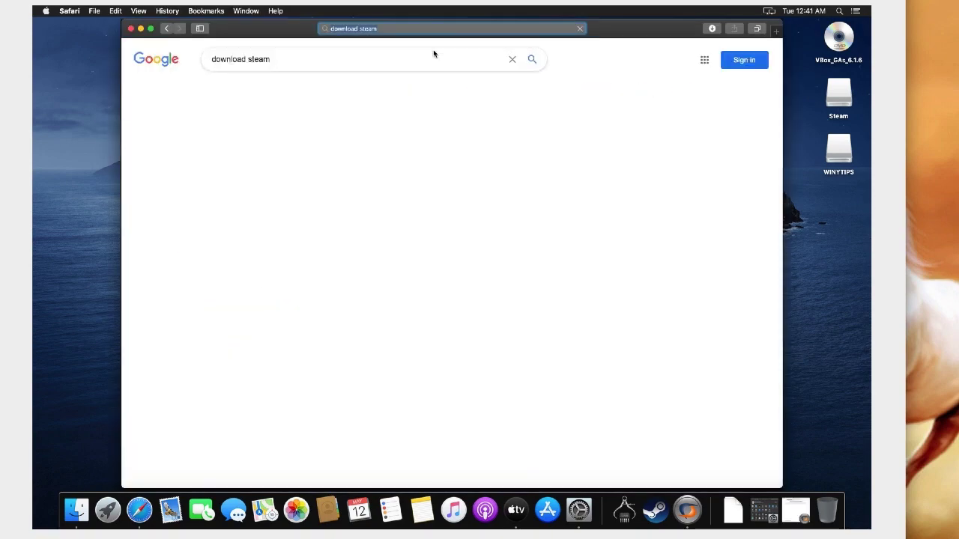
# - Download the Windows version of the Steam installer from the Steam website and minimise the browser window
pyautogui.click(271, 144)
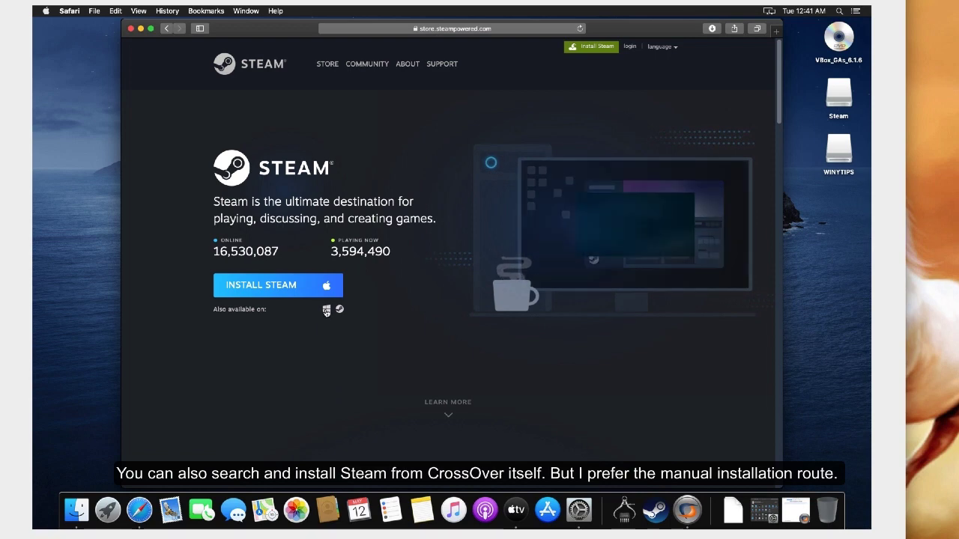
pyautogui.click(327, 309)
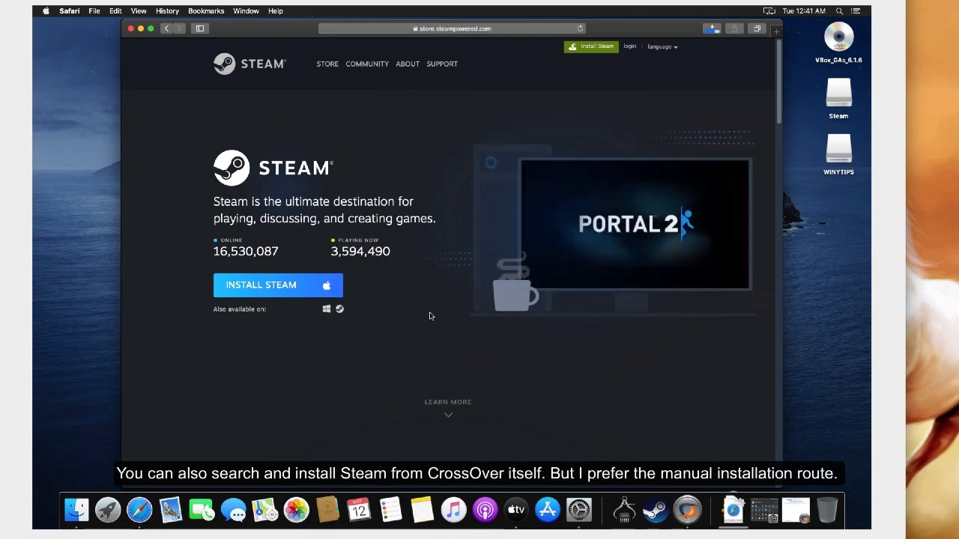
pyautogui.click(141, 28)
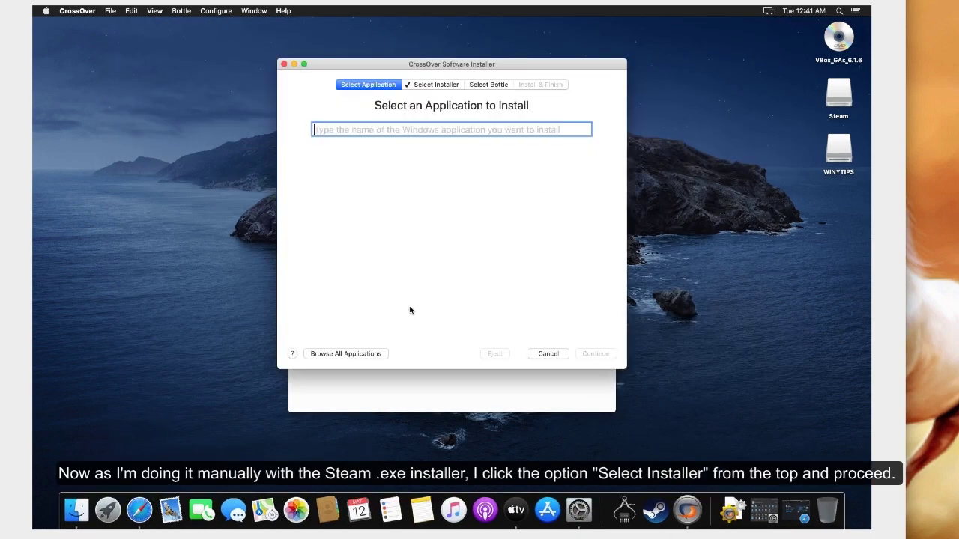
# - Set SteamSetup.exe from the Downloads folder as the installer file in the CrossOver Software Installer
pyautogui.click(358, 354)
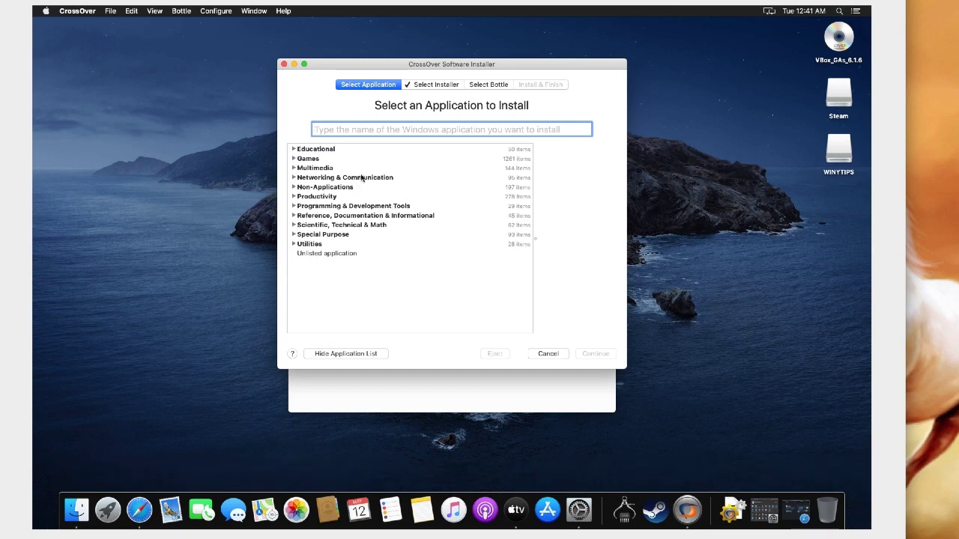
pyautogui.click(448, 88)
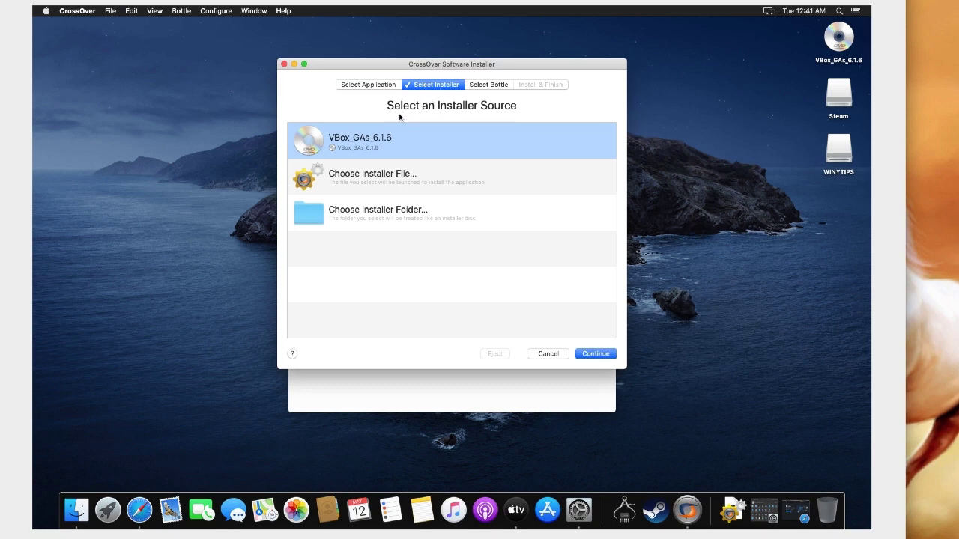
pyautogui.click(389, 174)
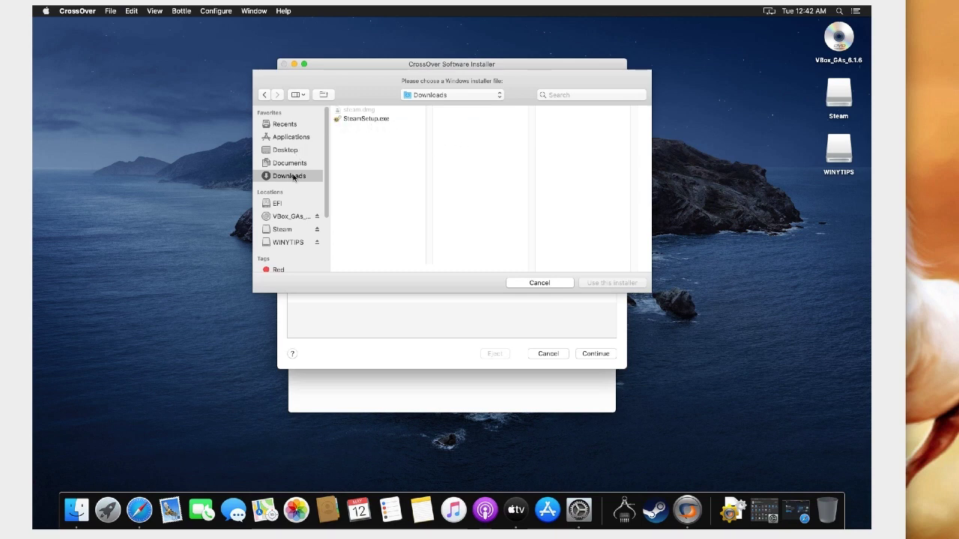
pyautogui.click(364, 120)
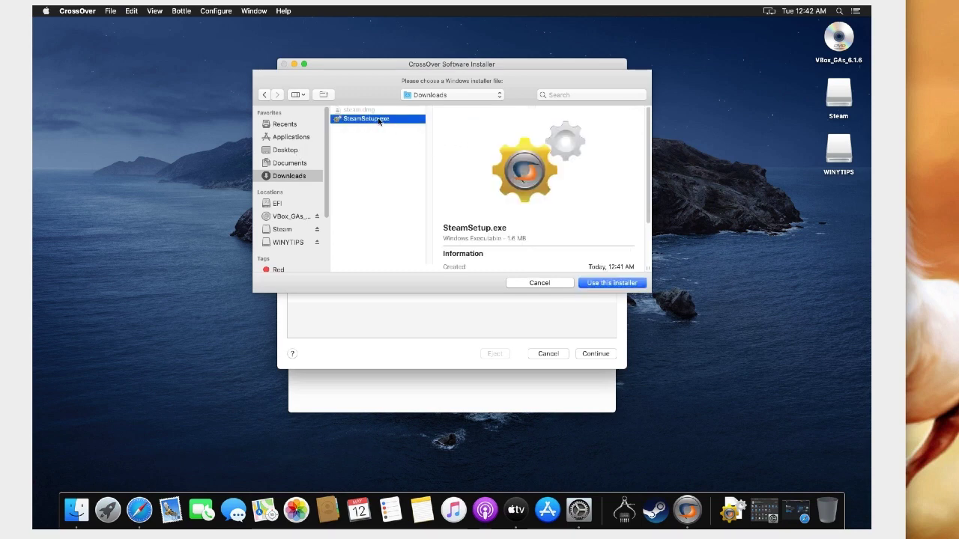
pyautogui.click(626, 284)
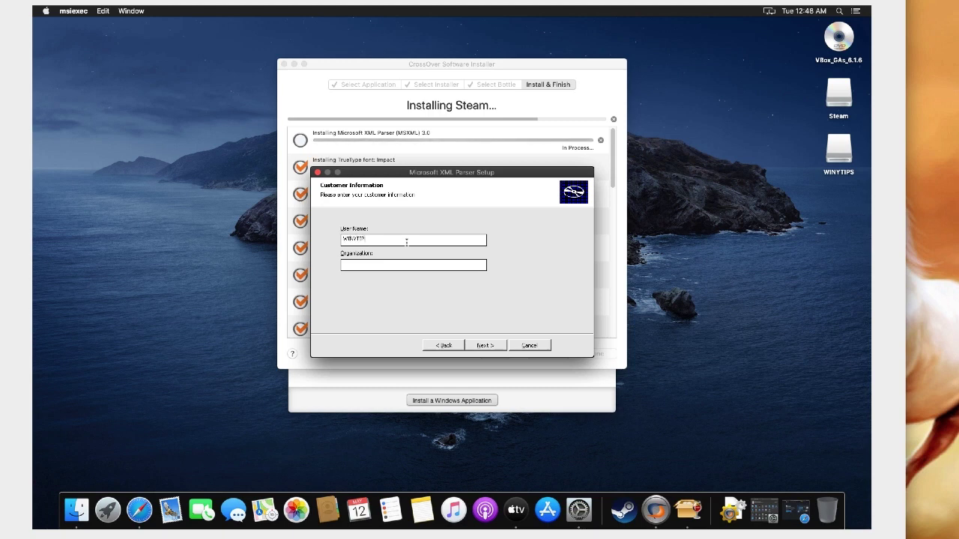
# - Complete the Microsoft XML Parser setup, keeping the prefilled customer information
pyautogui.click(485, 345)
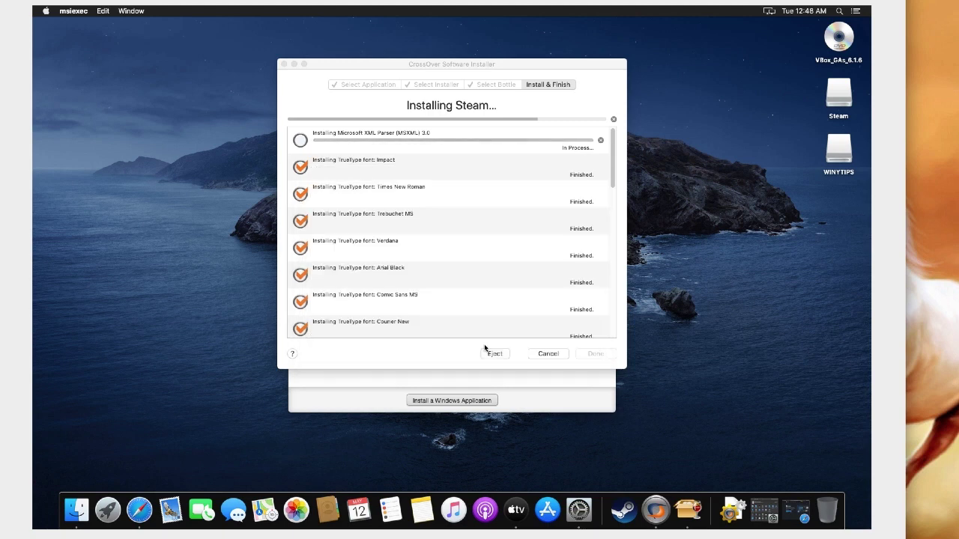
pyautogui.click(486, 346)
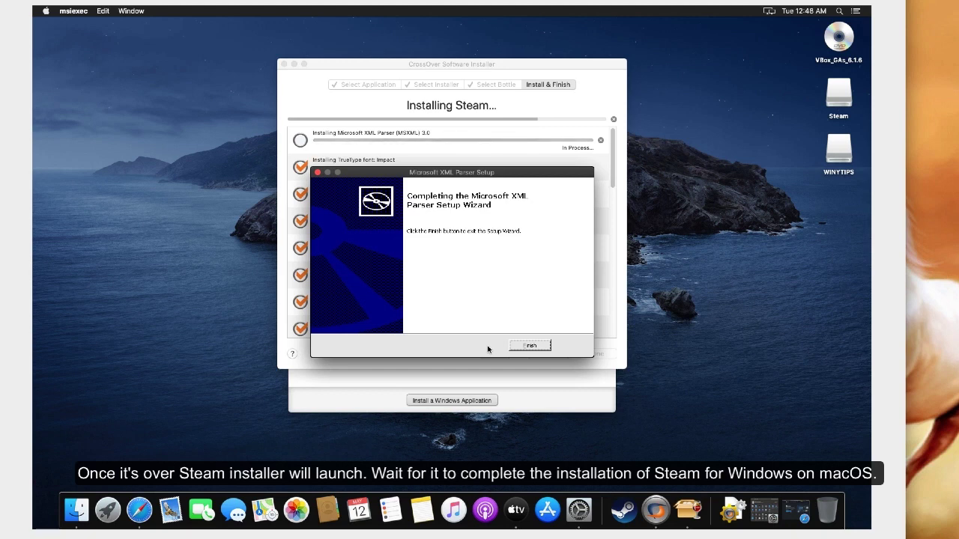
pyautogui.click(529, 345)
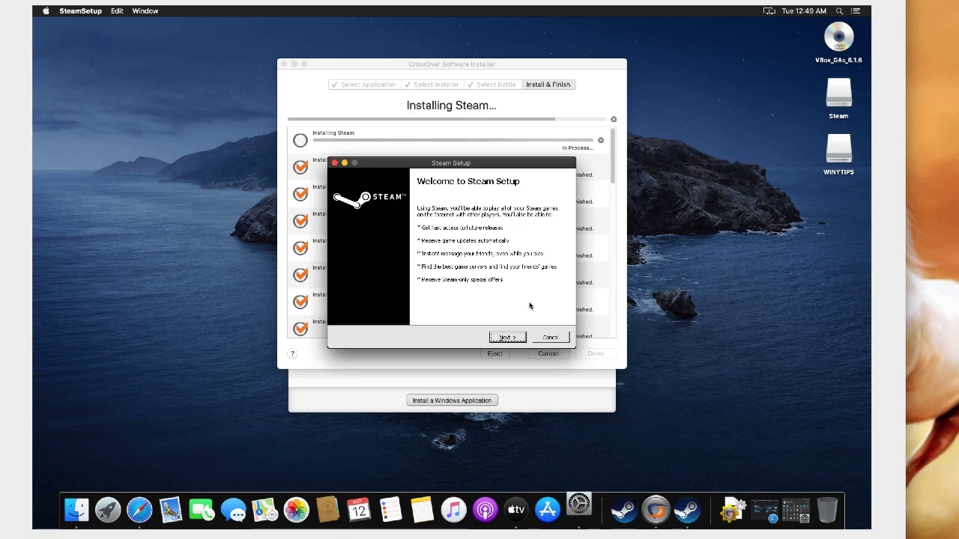
# - Run Steam Setup with English as the language and C:\Program Files (x86)\Steam as the destination folder
pyautogui.click(502, 338)
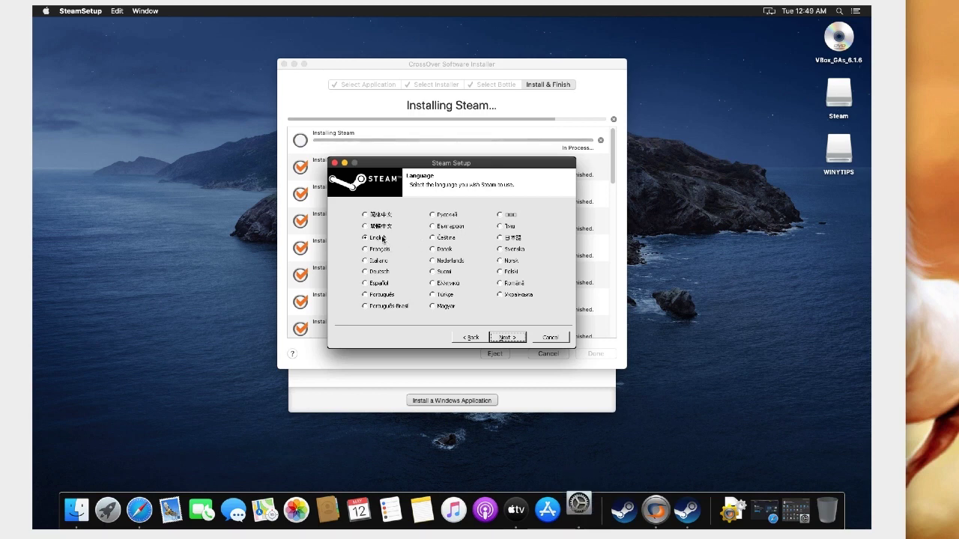
pyautogui.click(504, 338)
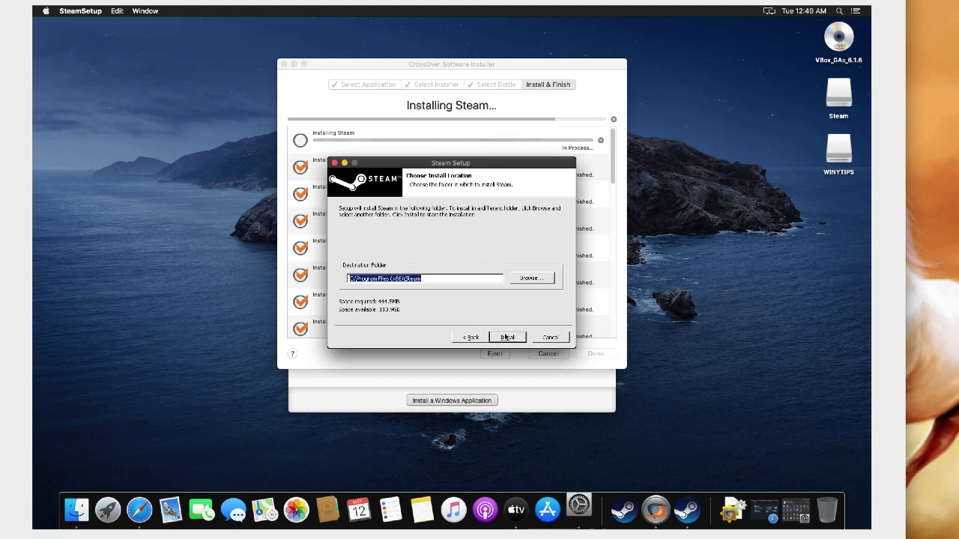
pyautogui.click(506, 338)
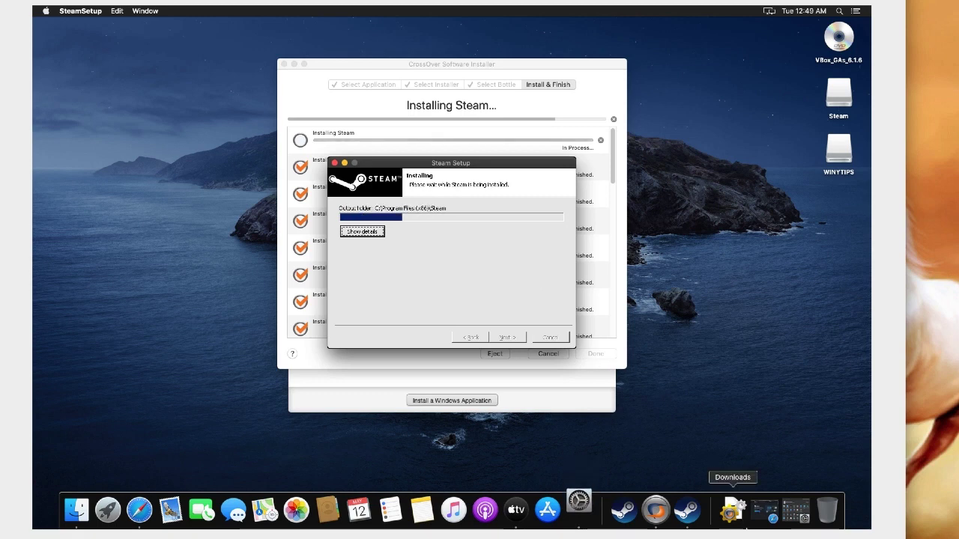
# - Quit System Preferences and finish Steam Setup with Run Steam enabled
pyautogui.rightClick(574, 515)
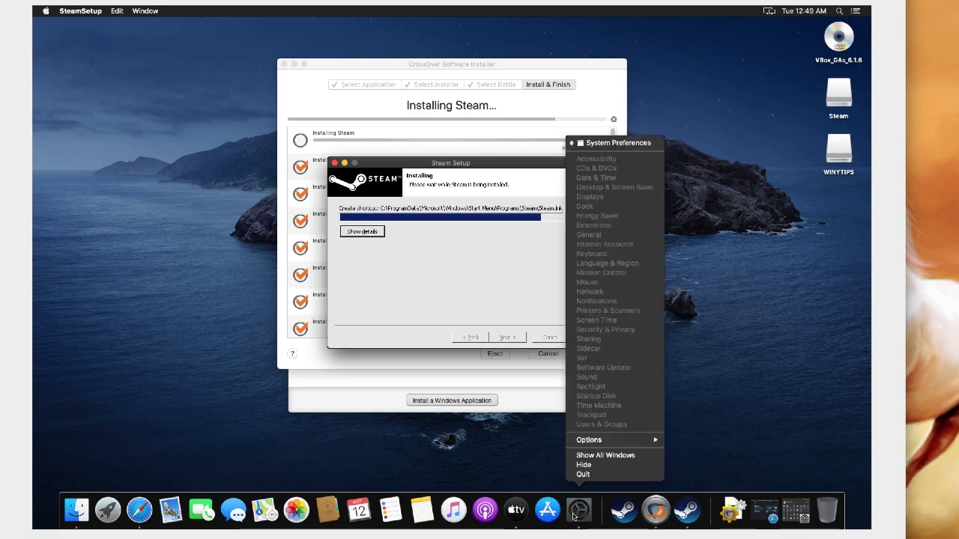
pyautogui.click(589, 478)
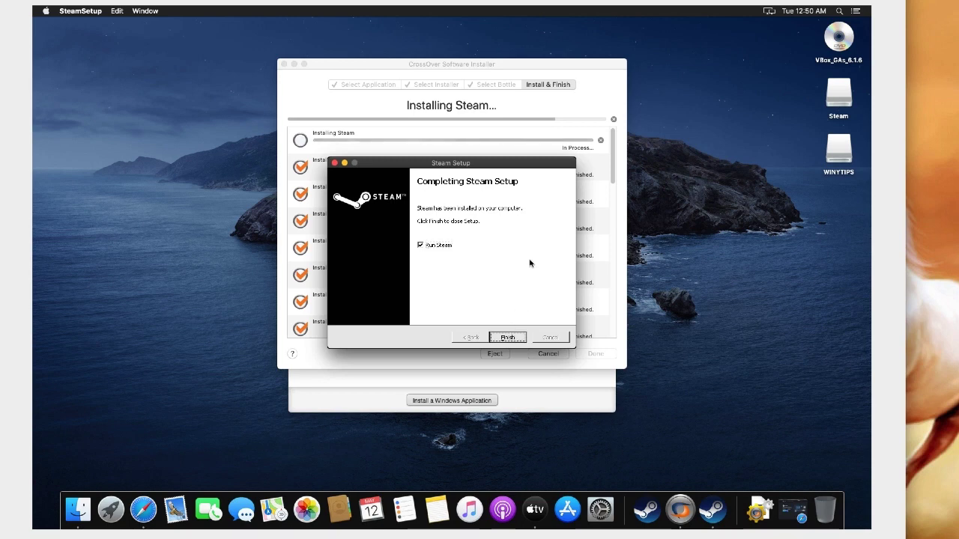
pyautogui.press('Return')
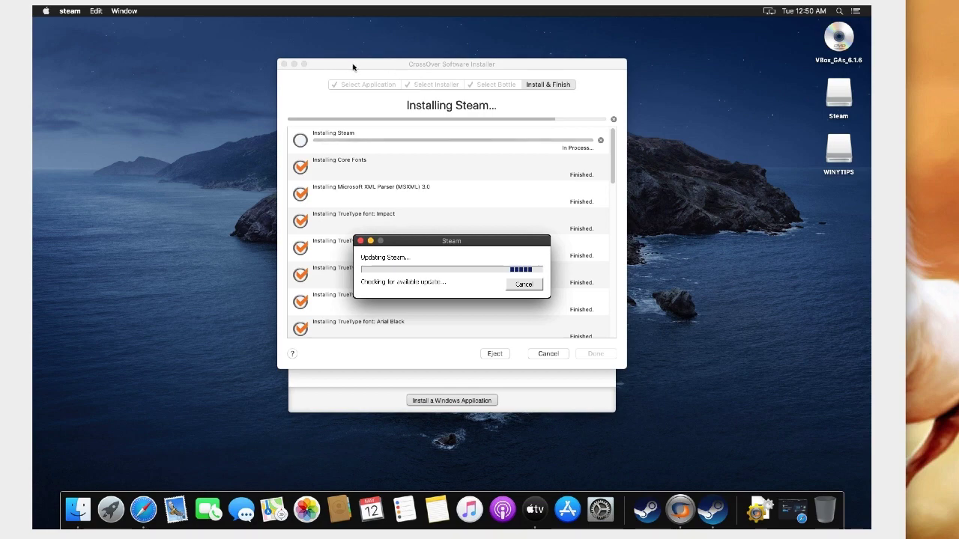
# - Minimise the CrossOver Software Installer and the main CrossOver window while Steam updates
pyautogui.click(294, 64)
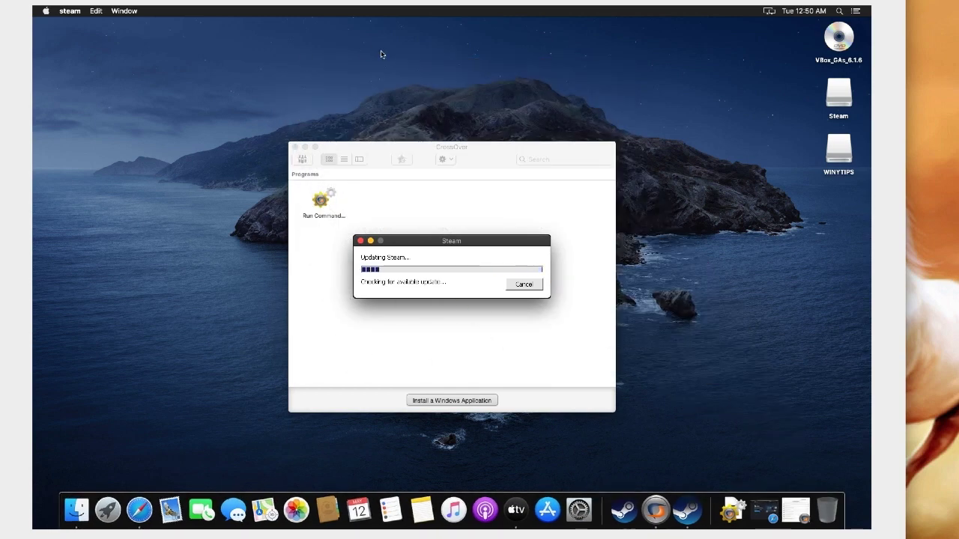
pyautogui.click(304, 147)
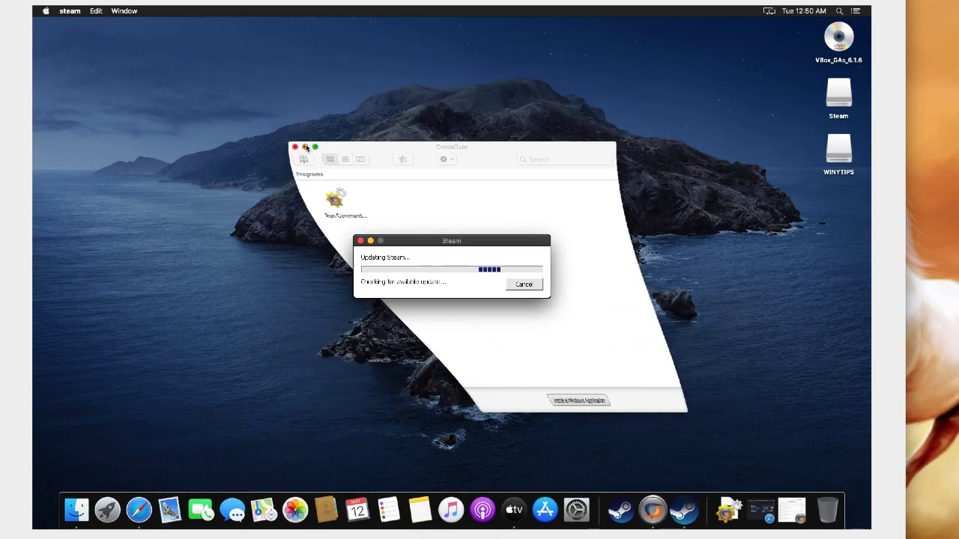
pyautogui.click(412, 112)
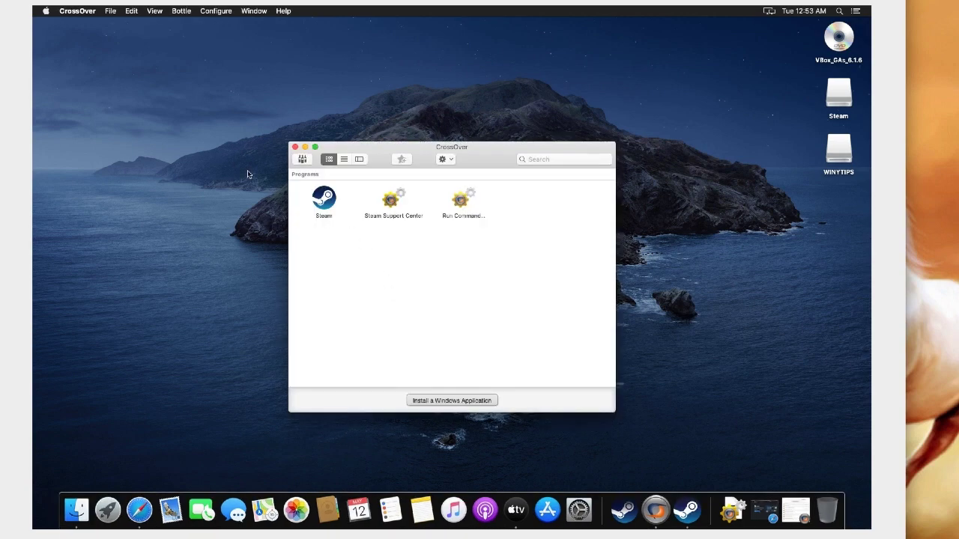
# - Launch Steam from the CrossOver programs and start logging in to an existing account at the account name field
pyautogui.doubleClick(320, 197)
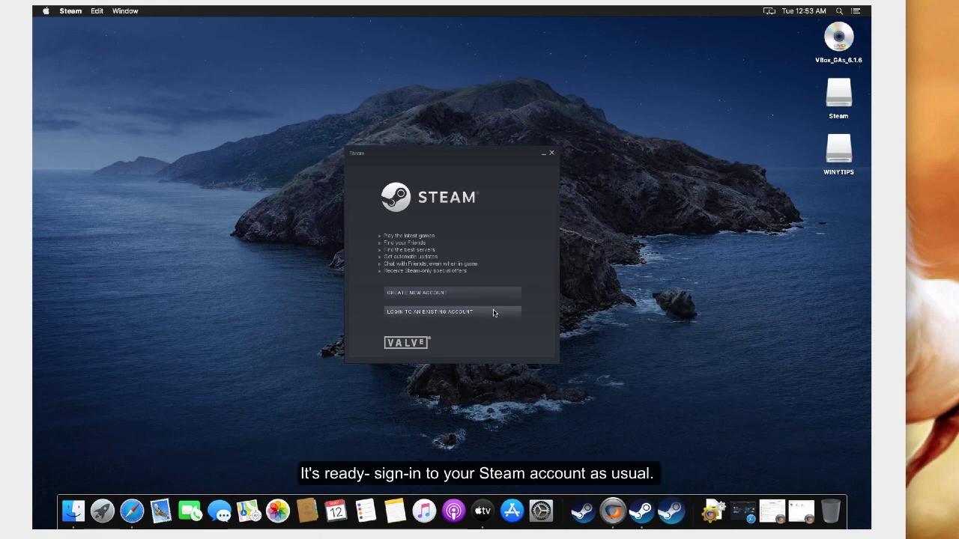
pyautogui.click(454, 314)
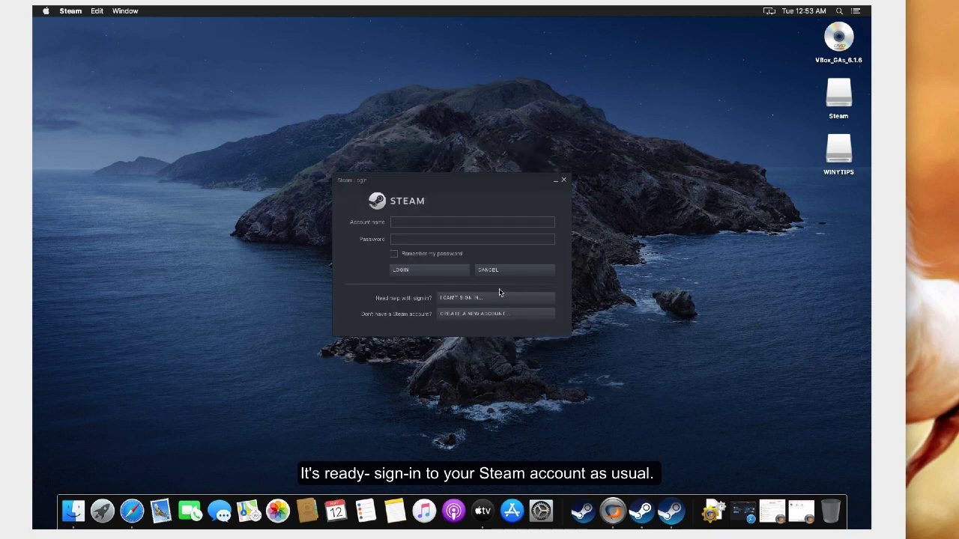
pyautogui.click(406, 224)
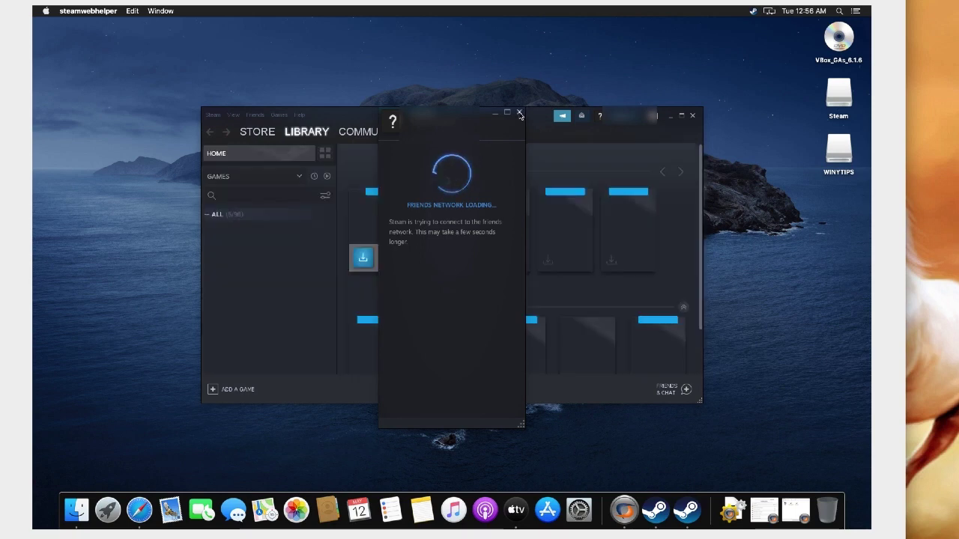
# - Dismiss the friends window and install Counter-Strike under C:\Program Files (x86)\Steam with desktop and start menu shortcuts
pyautogui.click(520, 113)
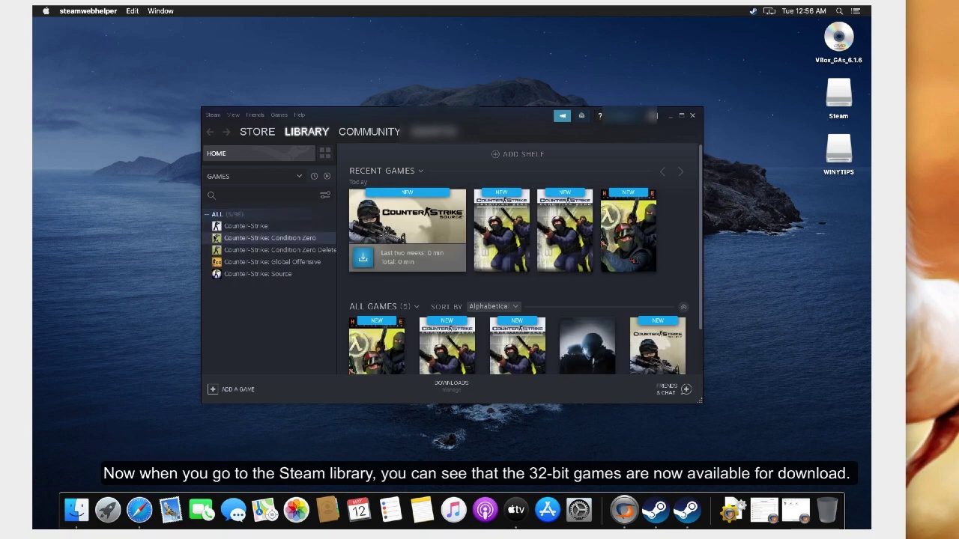
pyautogui.click(232, 226)
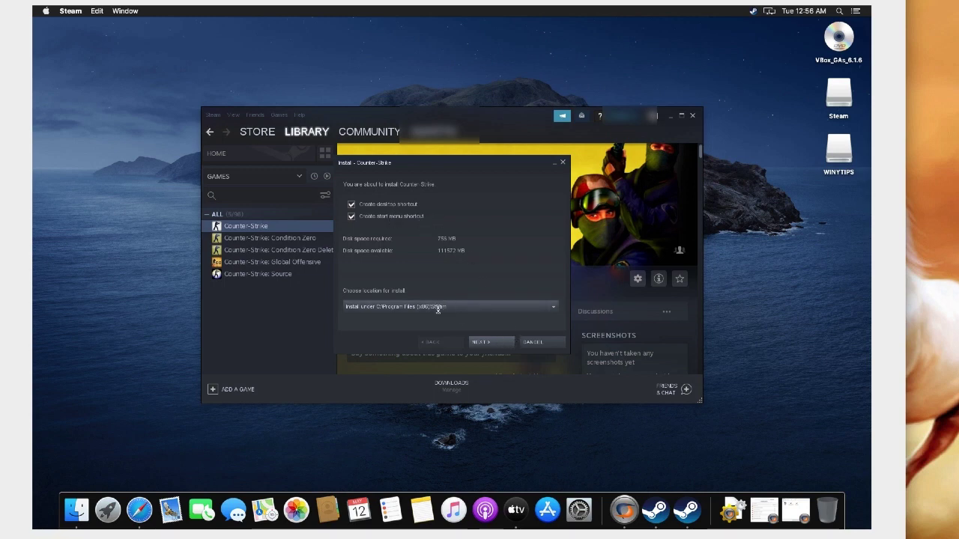
pyautogui.click(482, 342)
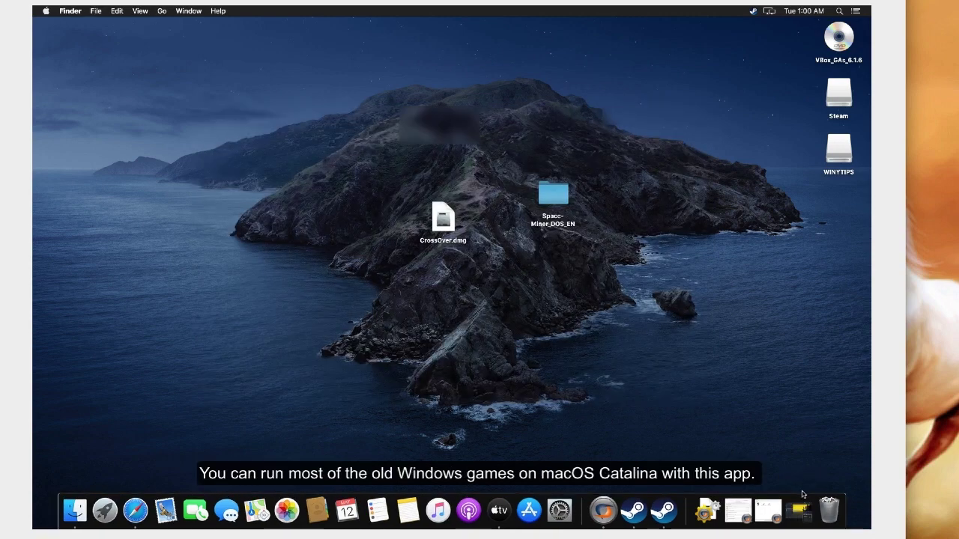
# - Check the Counter-Strike download in the restored Steam window, and minimise it to reach the Space-Miner_DOS_EN folder on the desktop
pyautogui.click(799, 509)
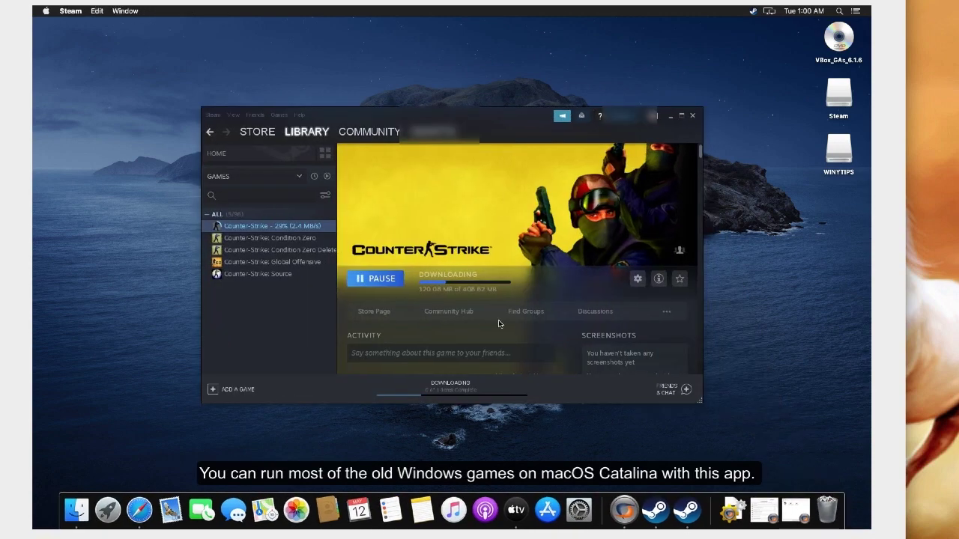
pyautogui.click(464, 292)
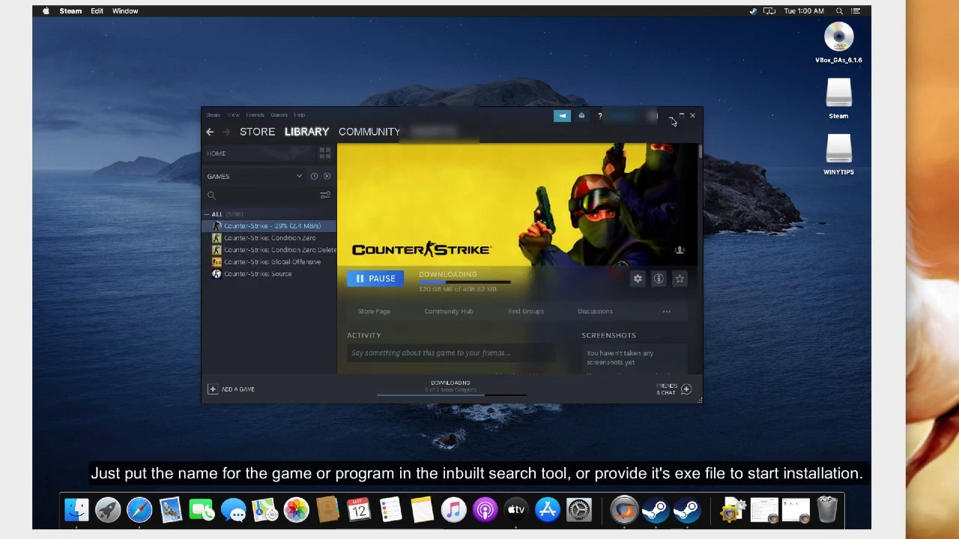
pyautogui.click(672, 118)
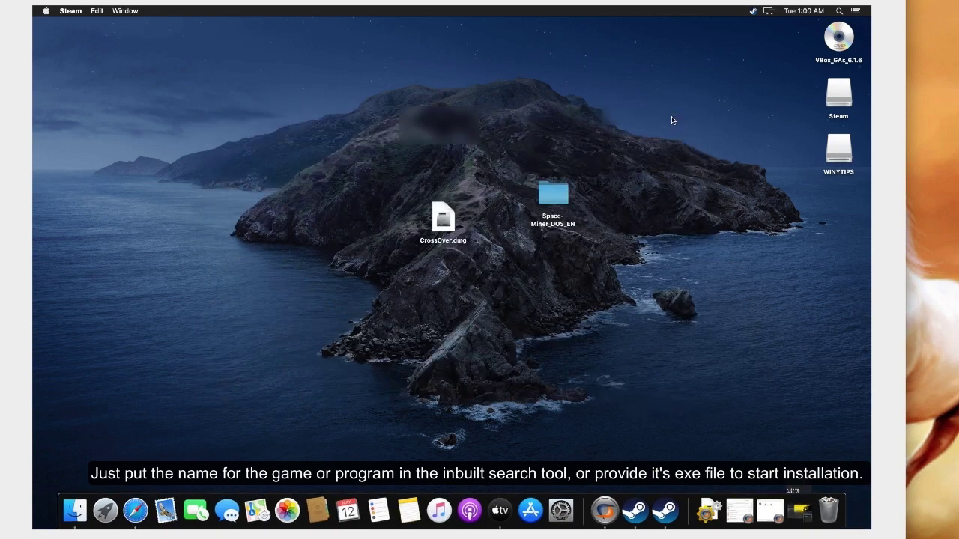
pyautogui.click(548, 196)
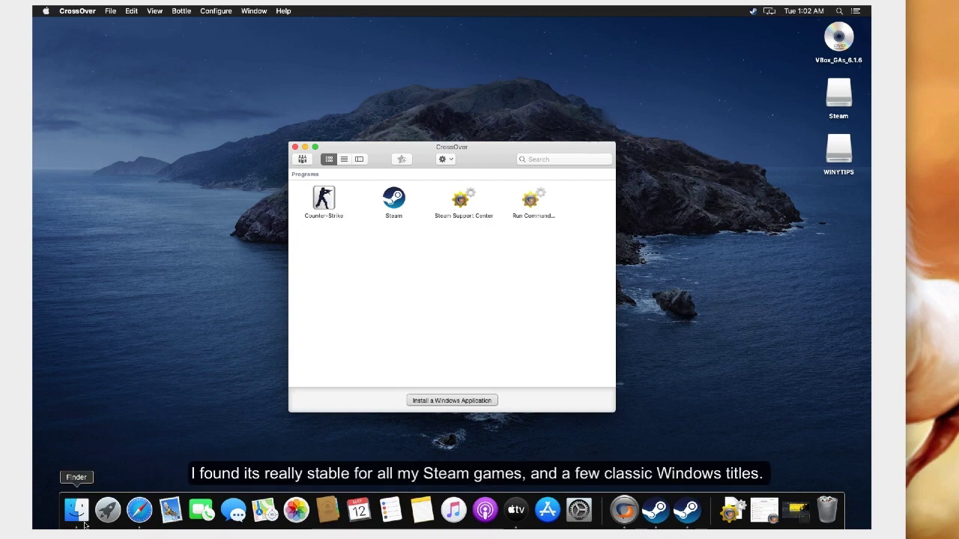
# - Look for the Counter-Strike entry among the applications in Launchpad, and return to the desktop to switch to Steam
pyautogui.click(107, 511)
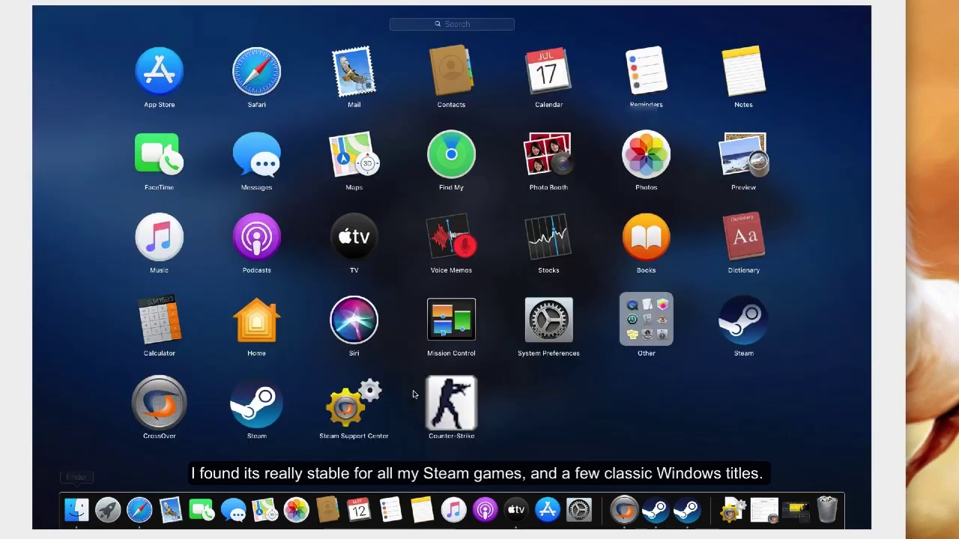
pyautogui.click(529, 406)
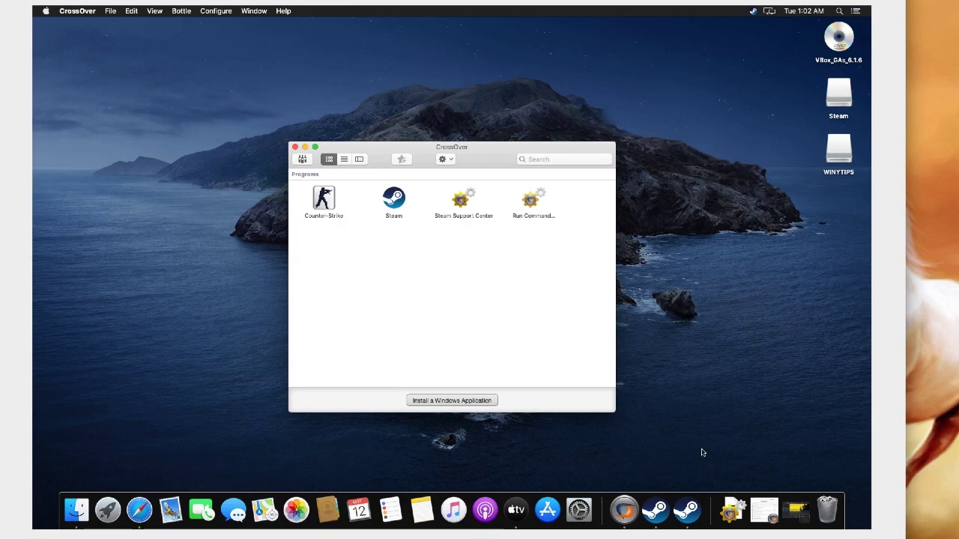
pyautogui.click(688, 512)
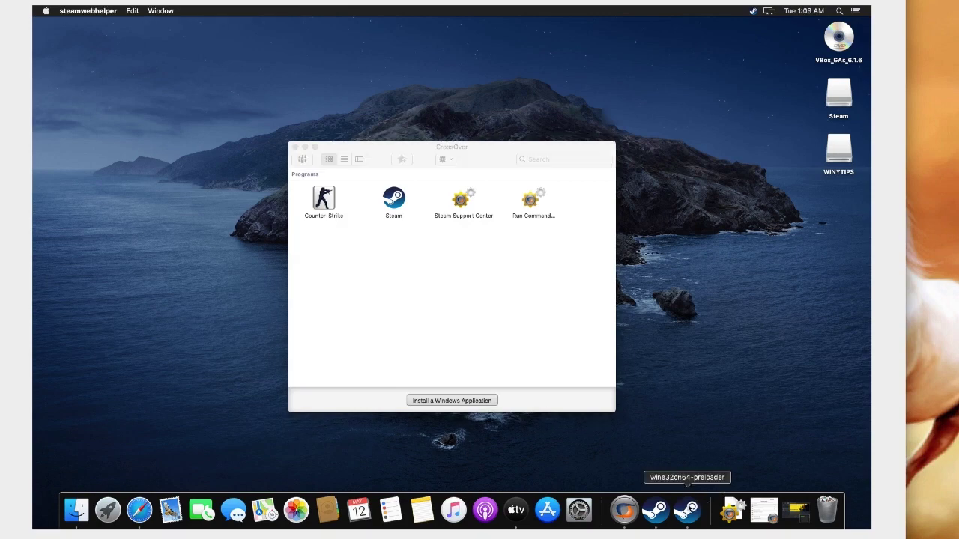